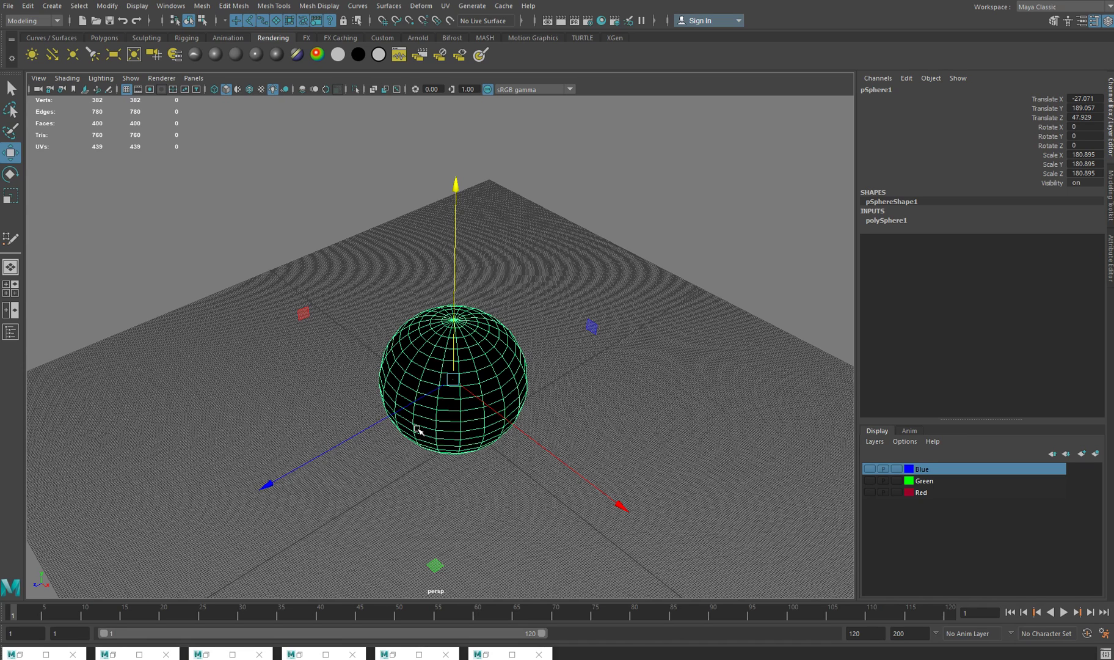
Step: Reselect pSphere1 and nudge it along Z and X to about X -24.342, Y 187.95, Z 53.695
click(510, 490)
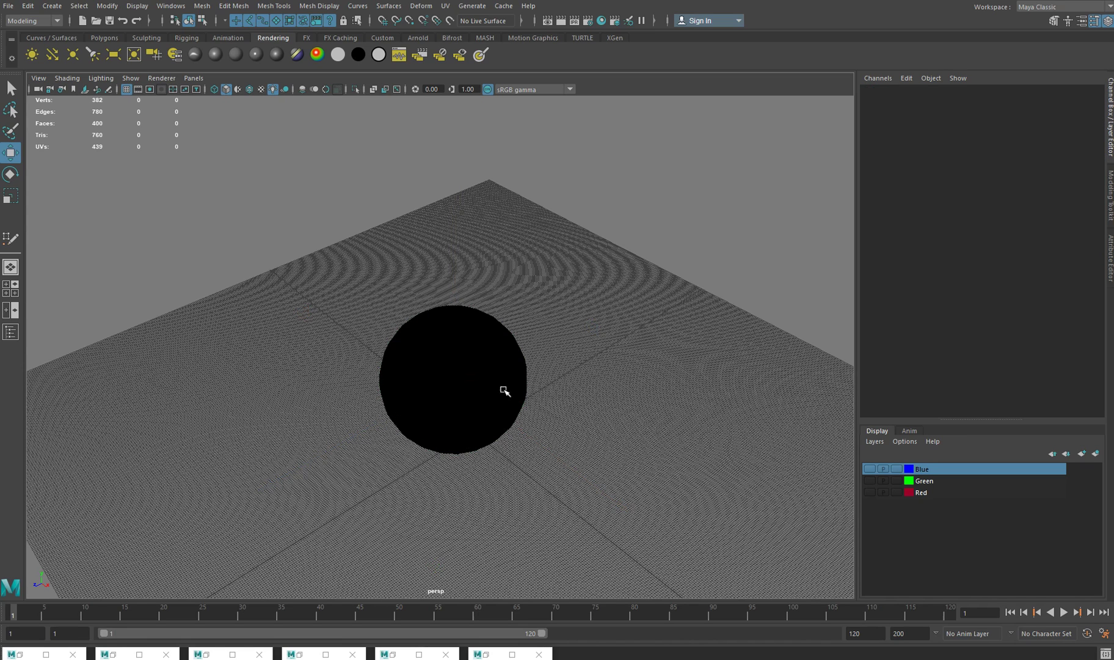
click(469, 395)
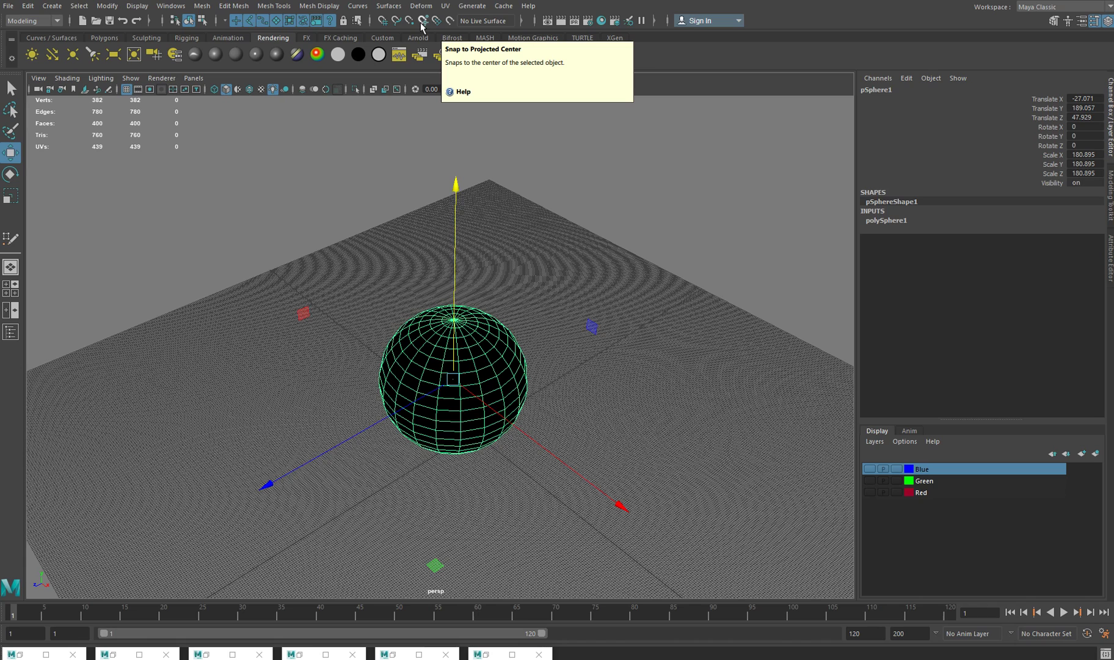
click(554, 267)
click(478, 330)
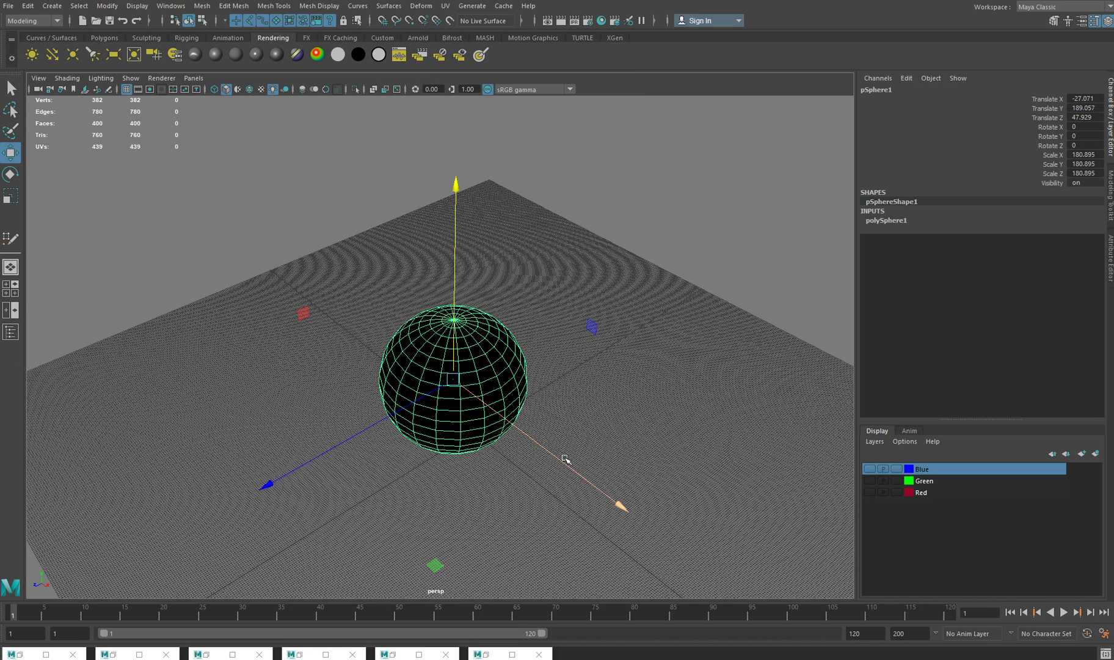
drag(356, 437, 373, 443)
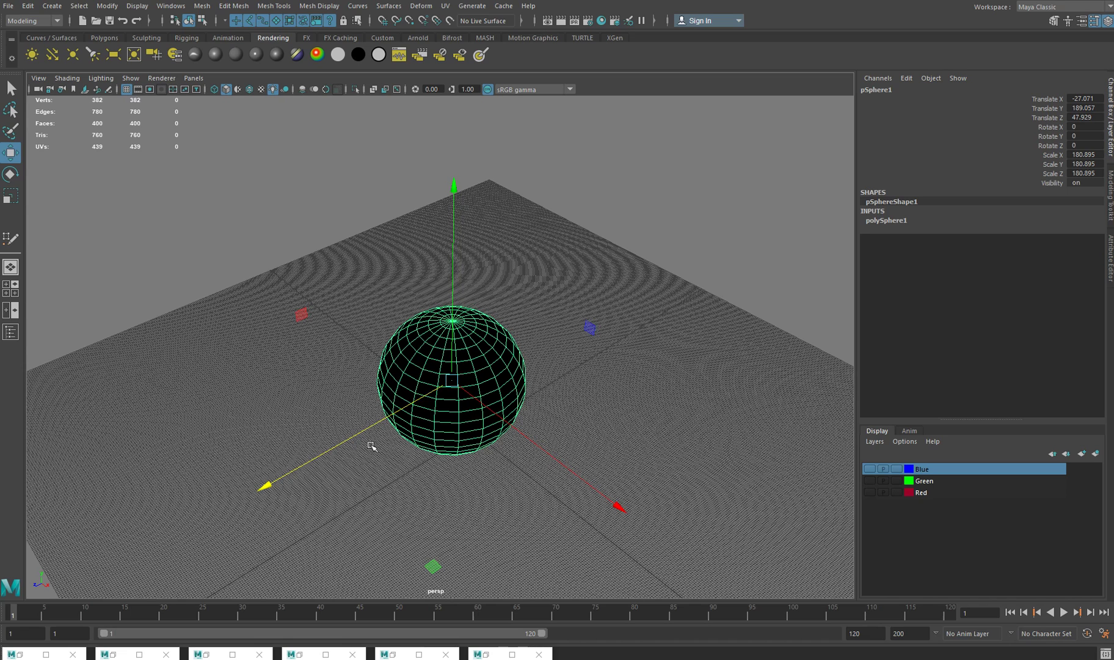
drag(524, 431, 532, 468)
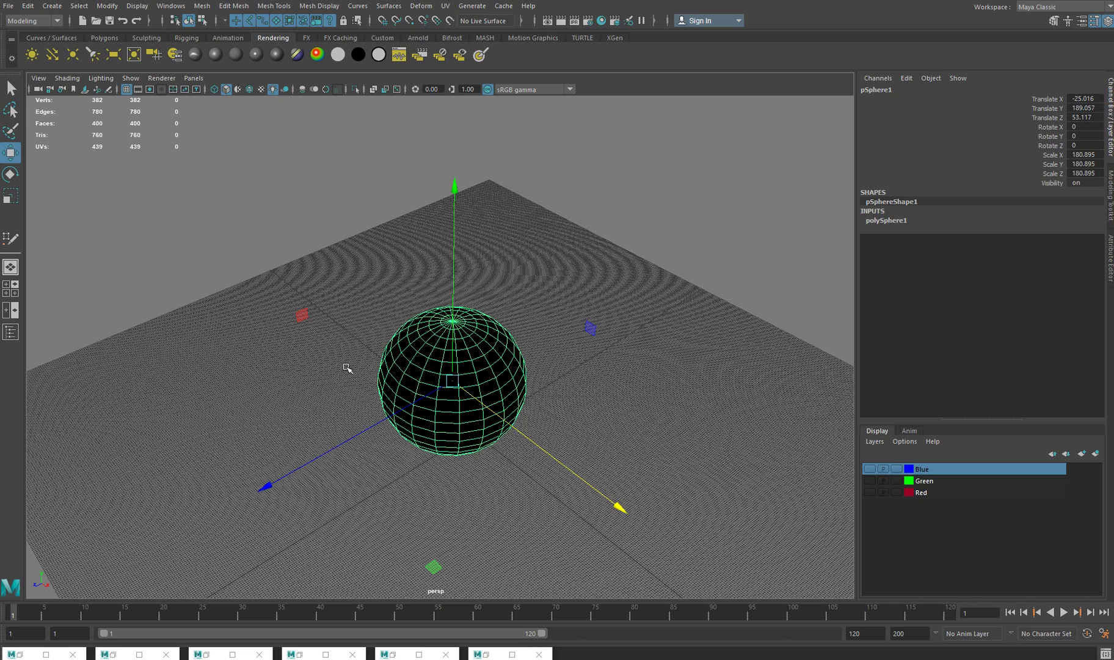
click(305, 452)
click(432, 393)
click(574, 478)
click(453, 381)
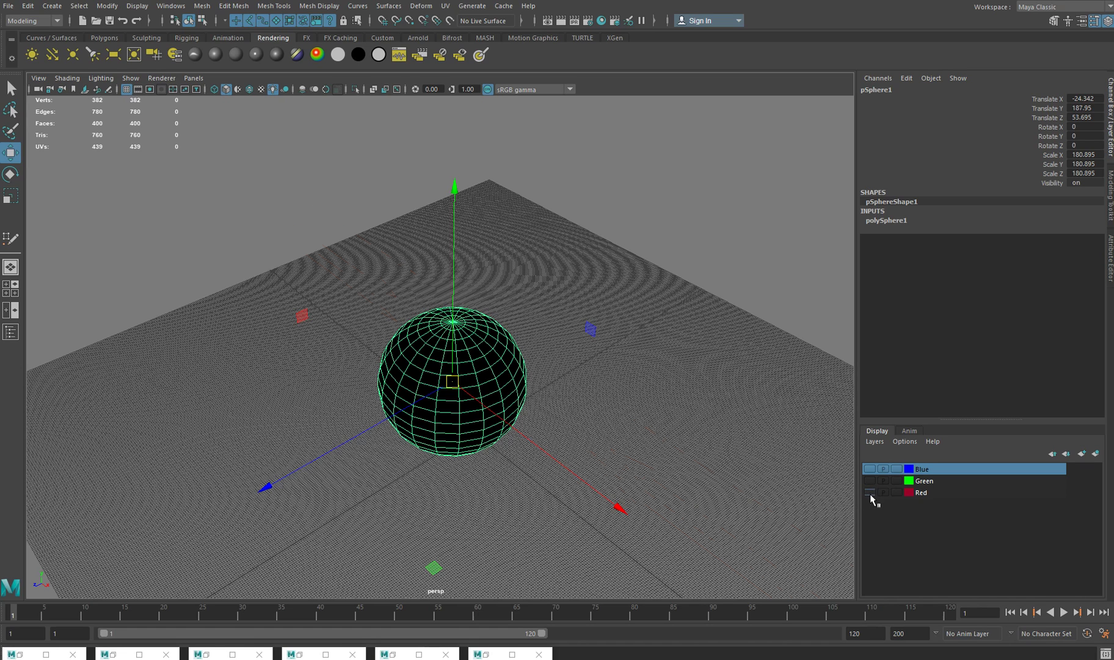
Step: Make the Red, Green and Blue light layers visible and orbit to view the rainbow-shaded sphere
click(868, 492)
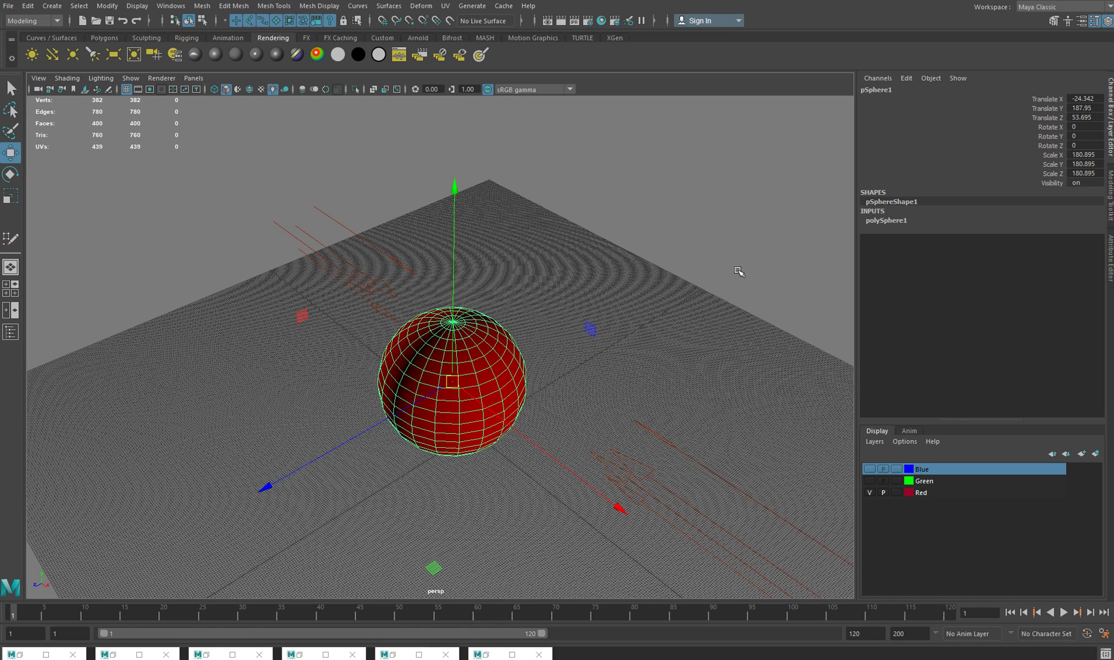
key(q)
click(727, 287)
mouse_move(525, 401)
alt+mouse_down()
mouse_move(574, 413)
mouse_move(576, 370)
mouse_move(539, 371)
mouse_move(563, 263)
alt+mouse_up()
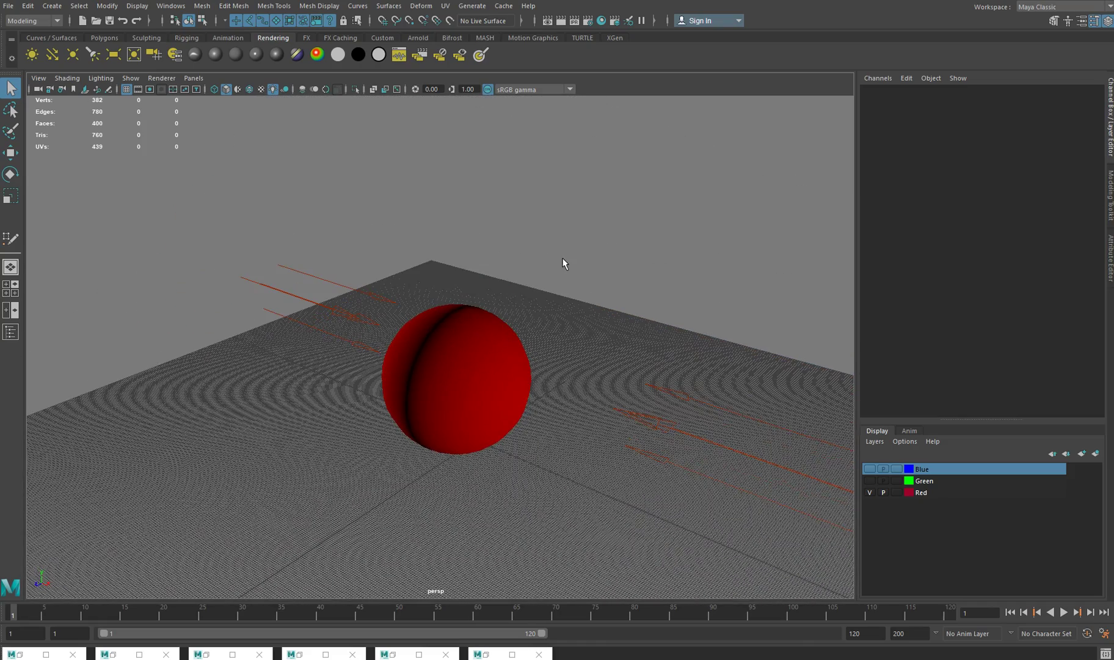
click(869, 481)
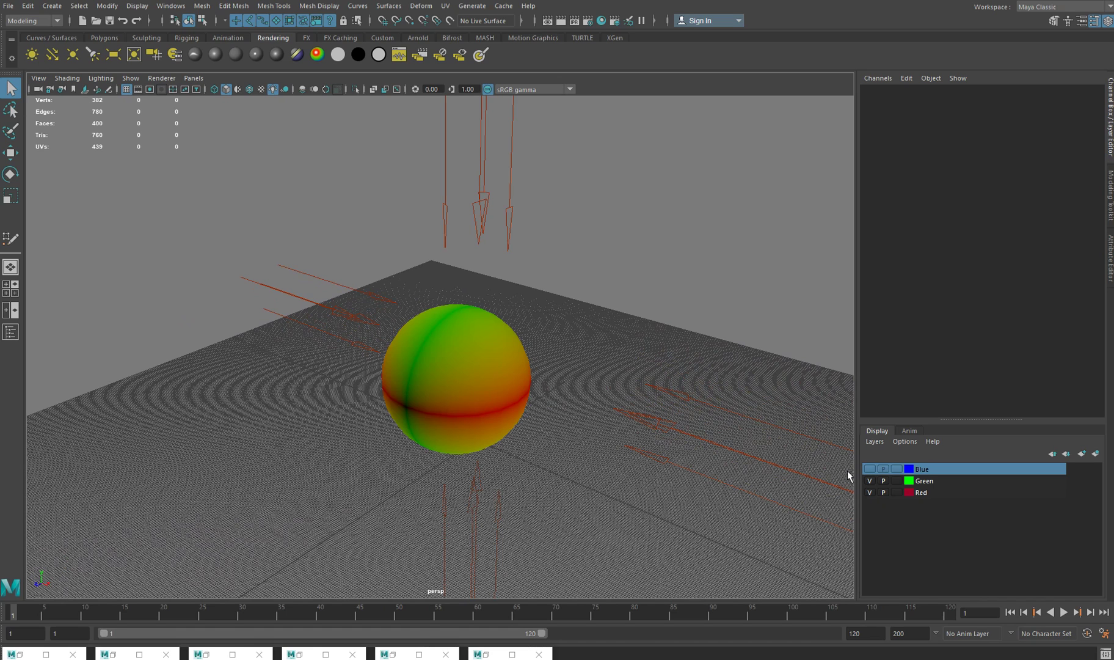
click(869, 468)
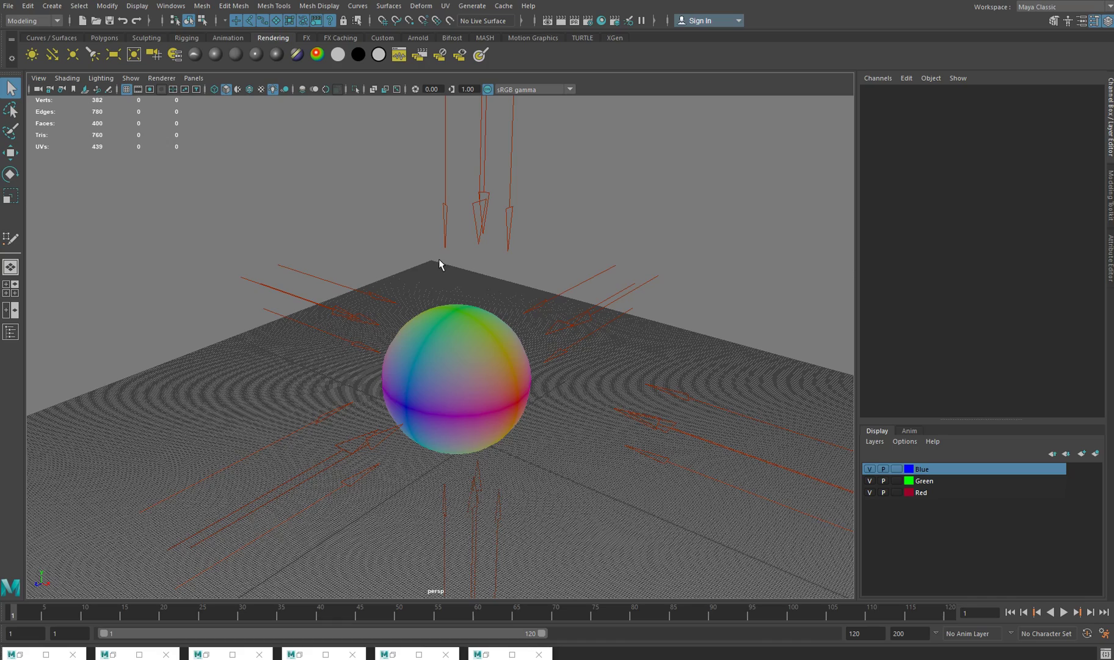
mouse_move(465, 394)
alt+mouse_down()
mouse_move(465, 369)
mouse_move(461, 390)
mouse_move(444, 395)
mouse_move(435, 258)
alt+mouse_up()
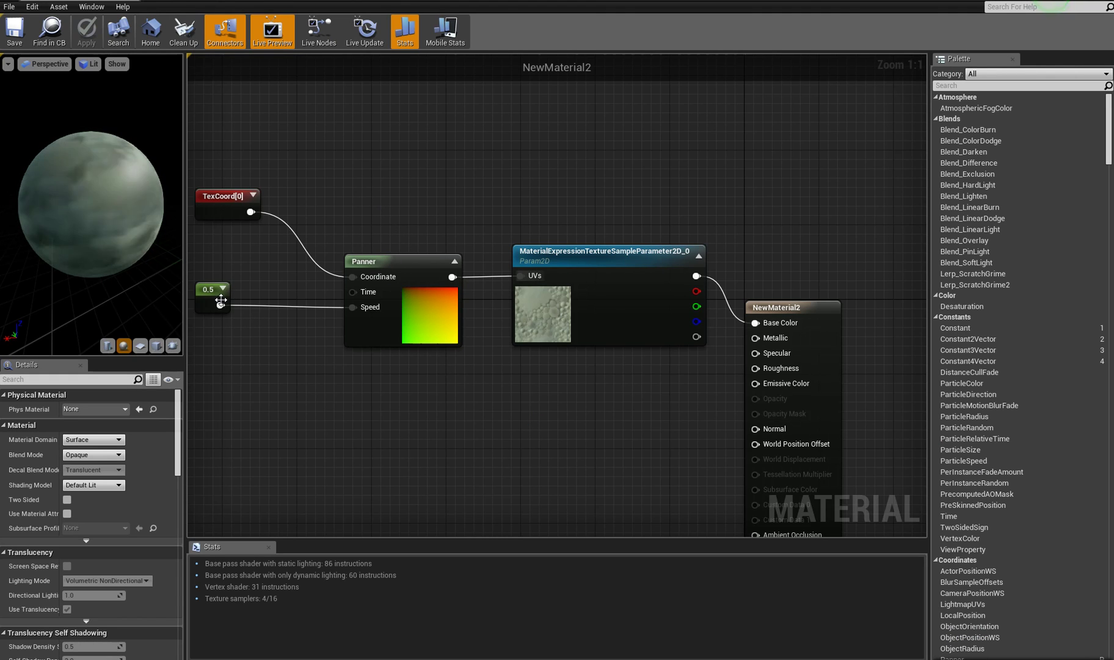
Step: Move the 0.5 constant down, TexCoord[0] beside the Panner, and the Panner slightly lower
drag(210, 295, 269, 397)
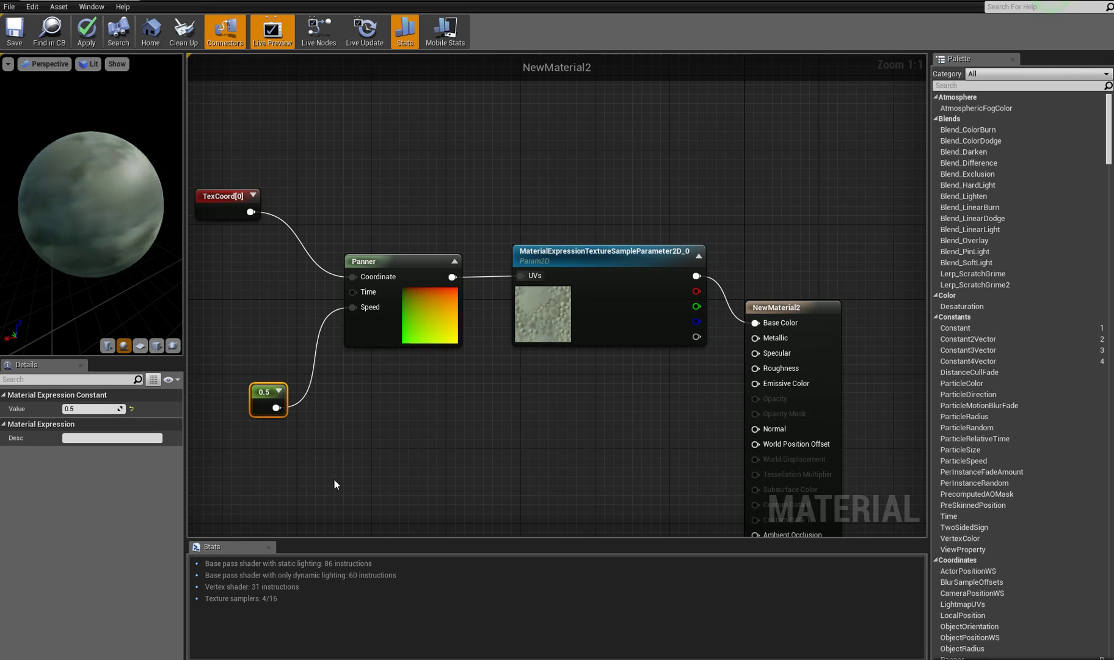
drag(225, 196, 272, 251)
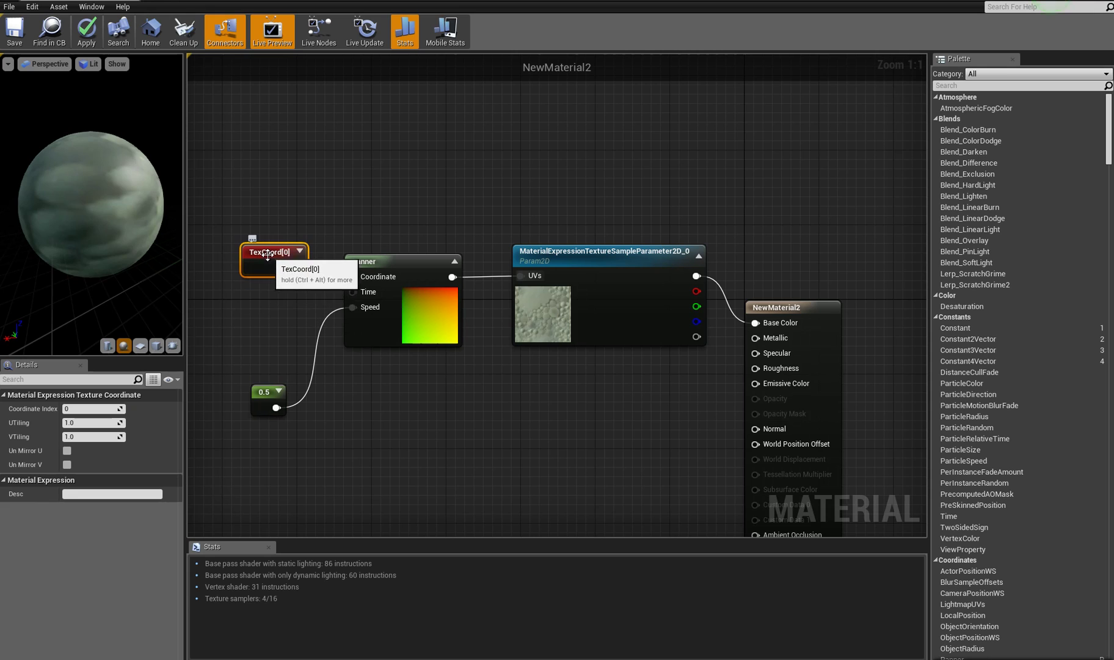
drag(385, 298, 384, 317)
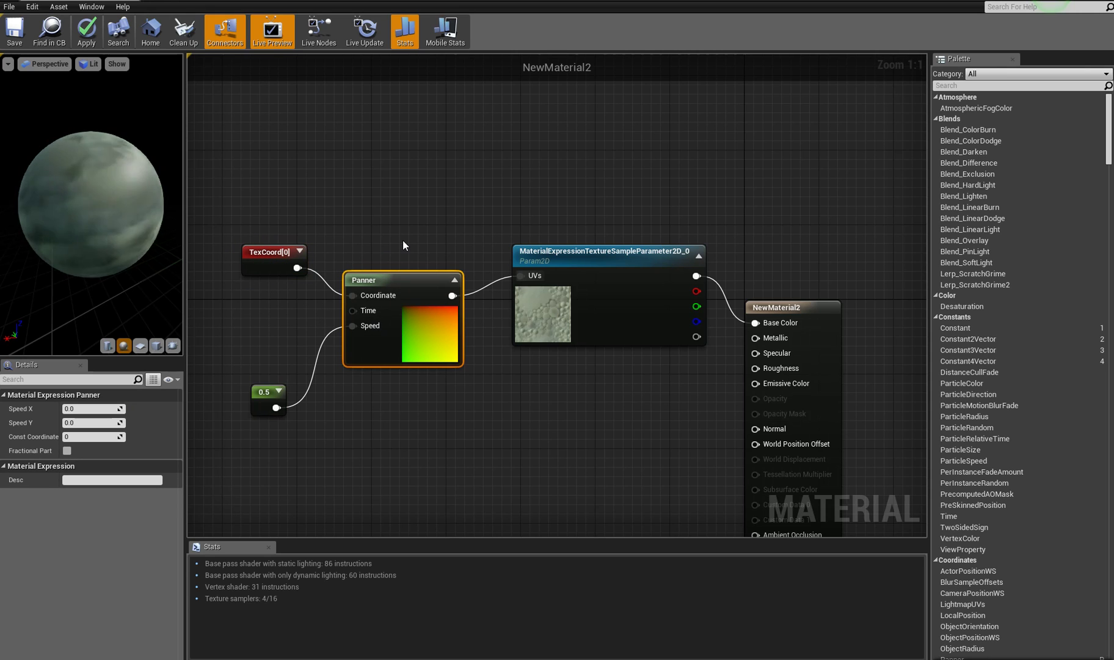